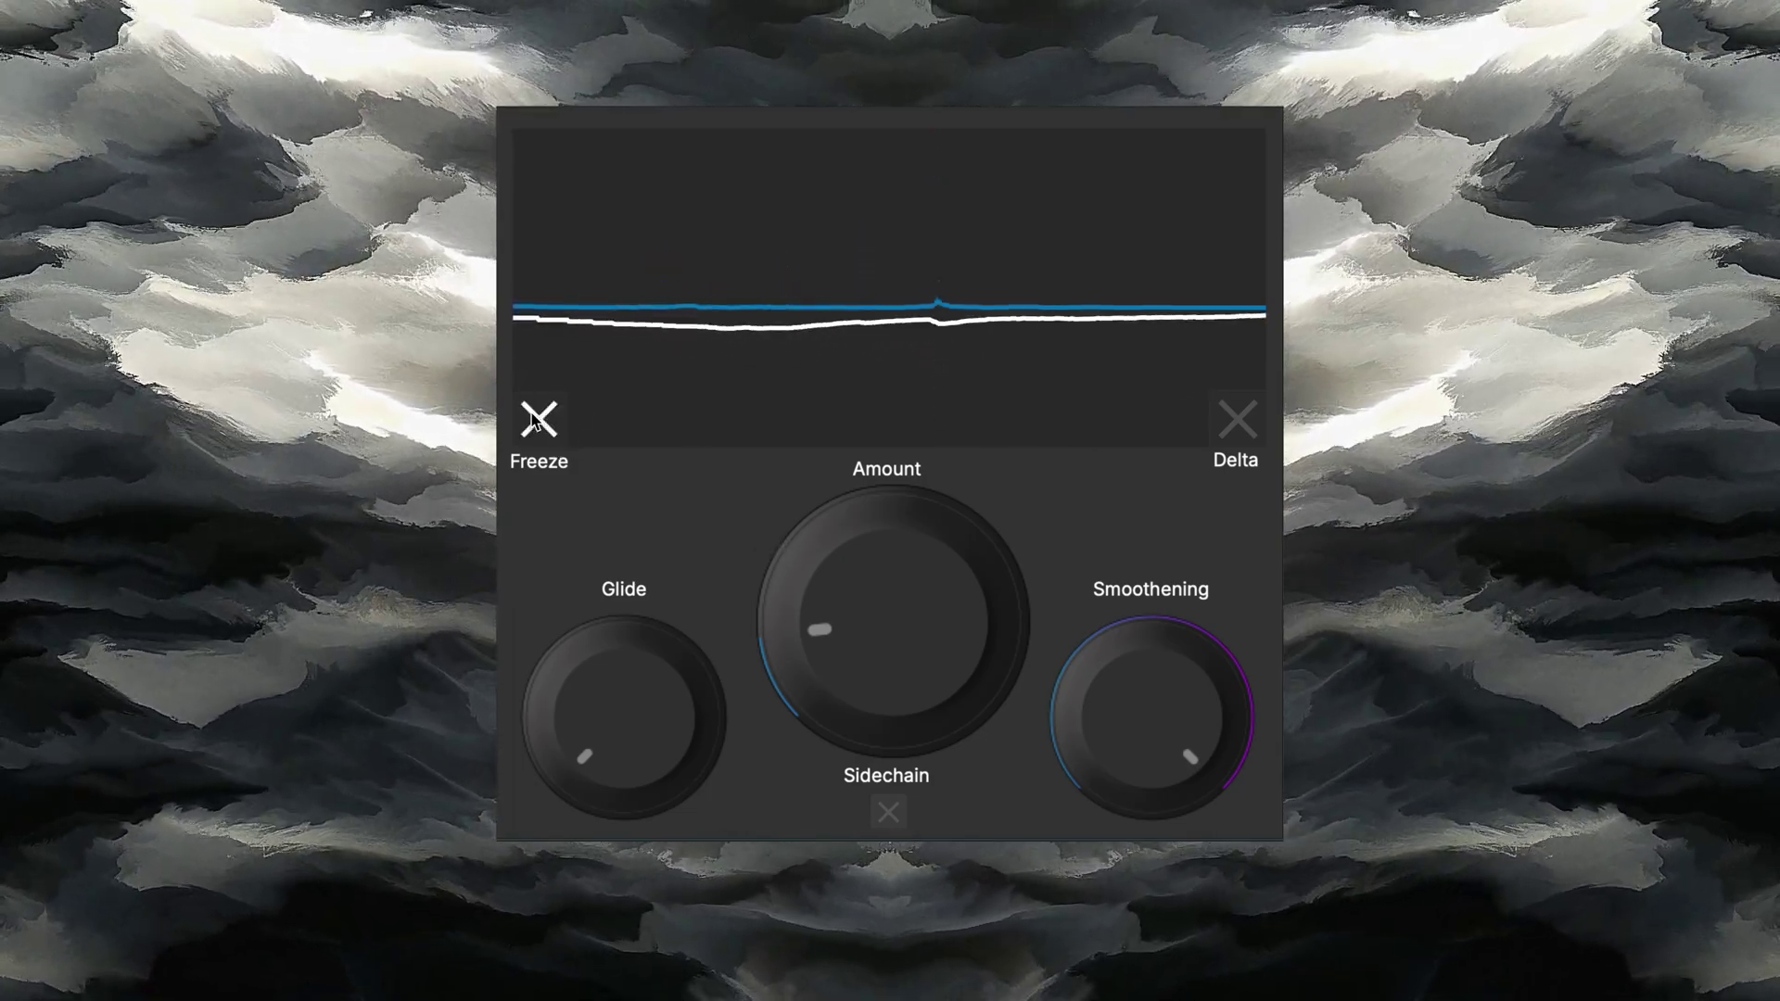
- Raise the suppression Amount and reset Smoothening to its minimum
{"action": "left_click_drag", "start_coordinate": [932, 657], "coordinate": [943, 576]}
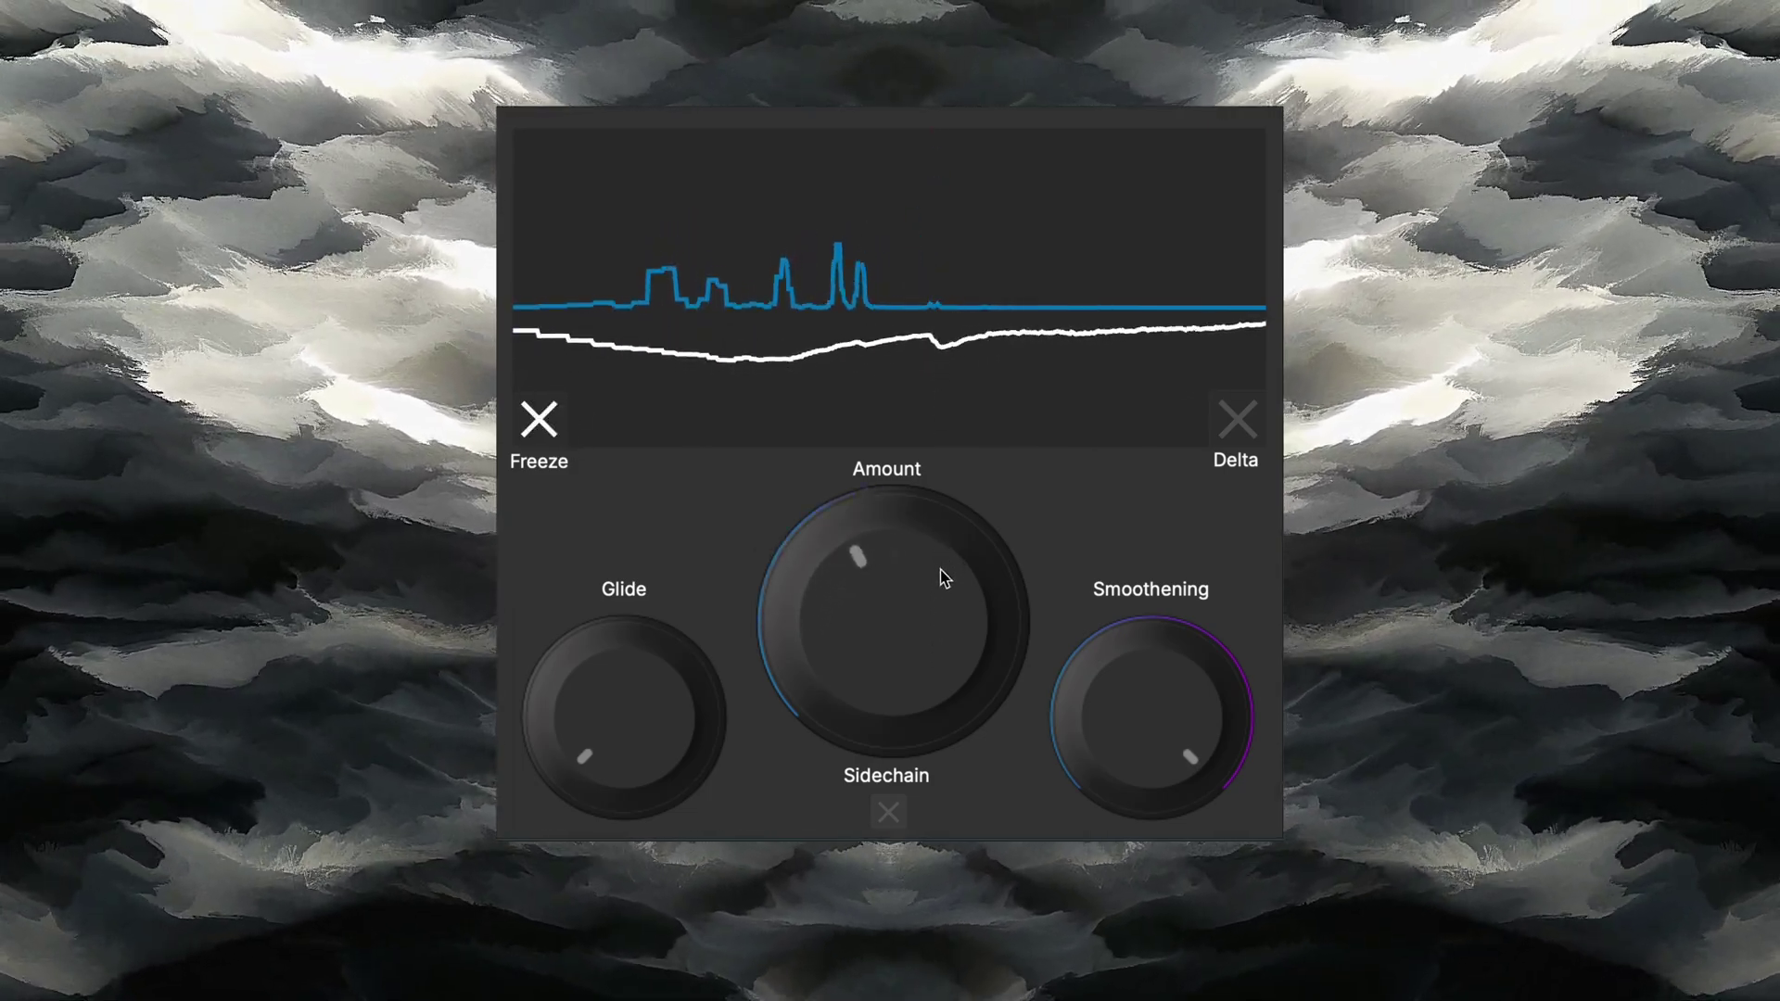
{"action": "double_click", "coordinate": [1154, 724]}
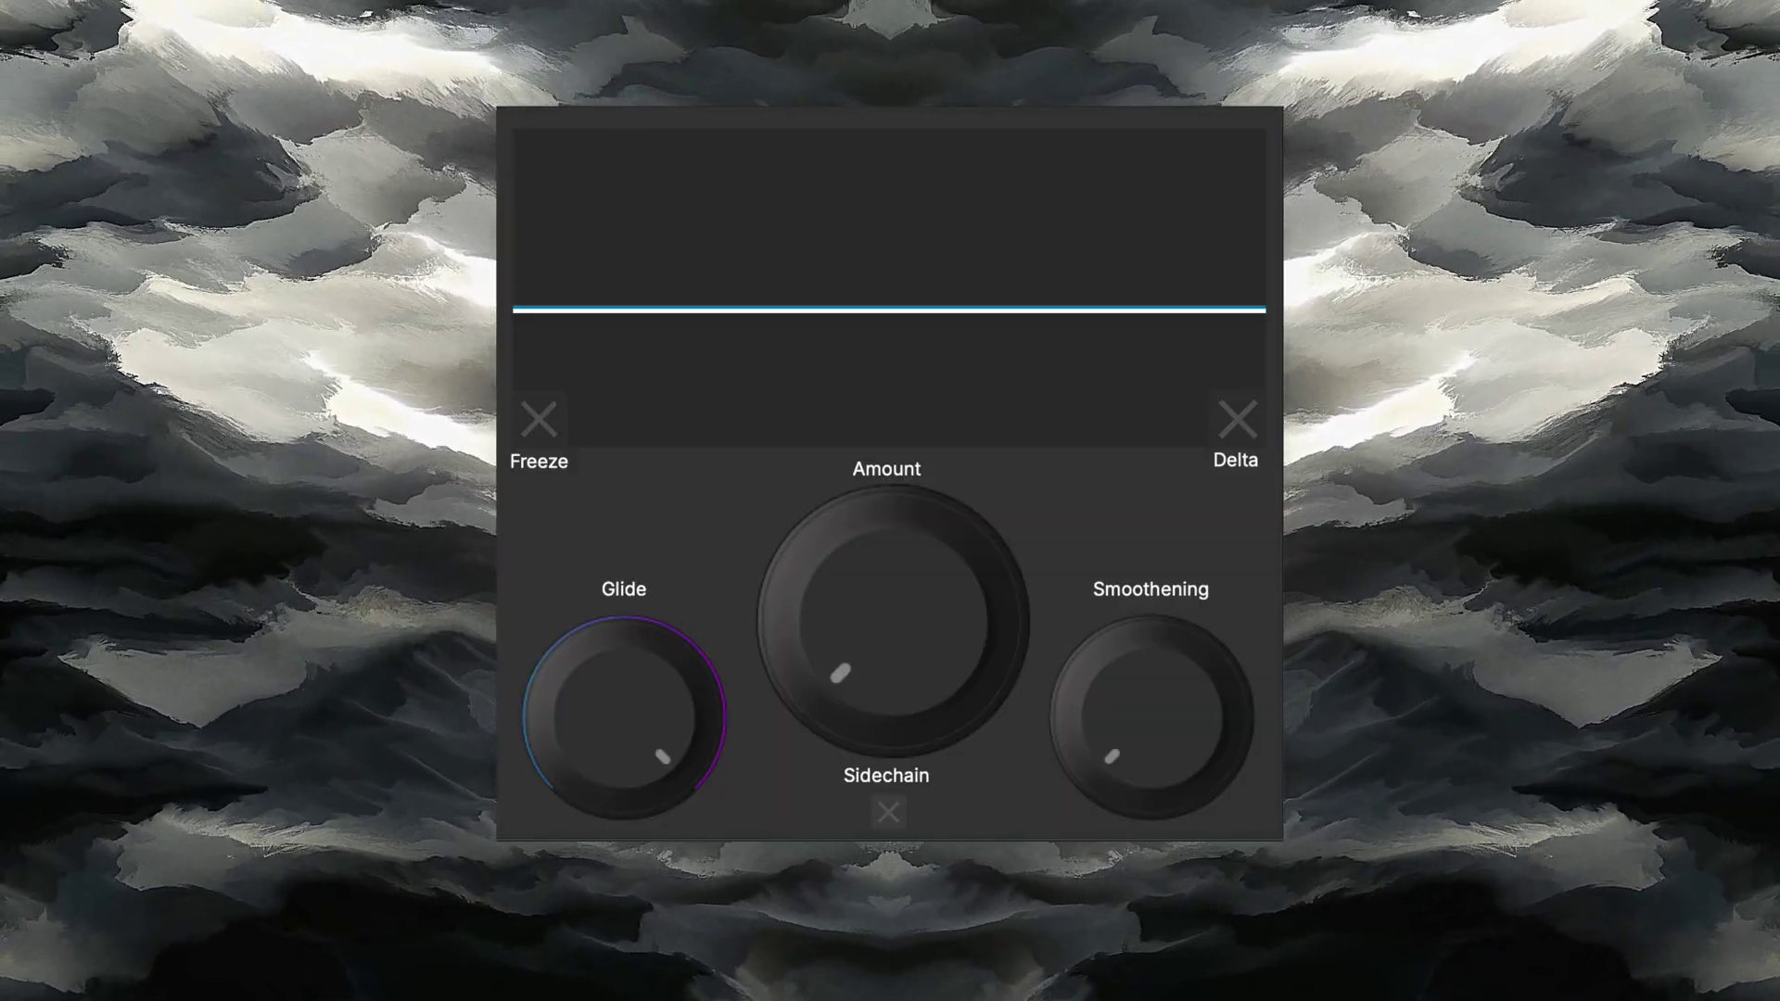
- Increase Amount to about 9 o'clock so the processed curve dips under the resonant peaks
{"action": "left_click_drag", "start_coordinate": [890, 657], "coordinate": [890, 620]}
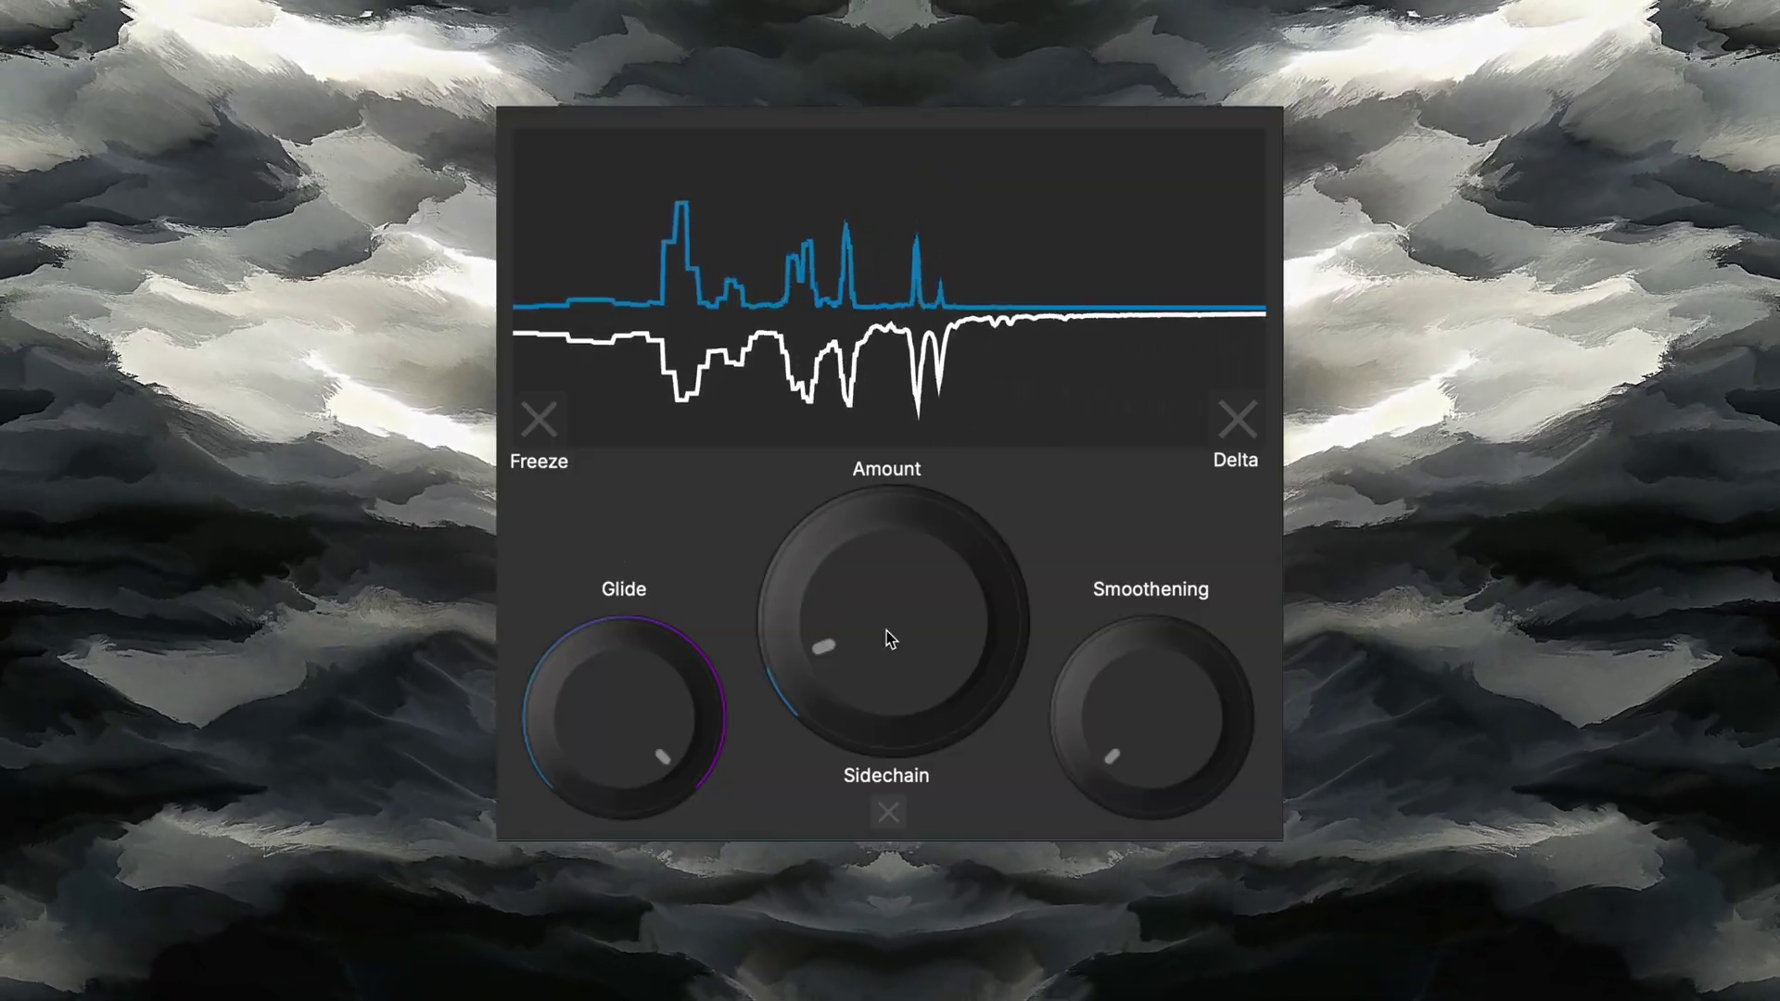
- Turn Amount down to nothing and back up, reset it, then push it toward heavy suppression
{"action": "left_click_drag", "start_coordinate": [898, 598], "coordinate": [897, 625]}
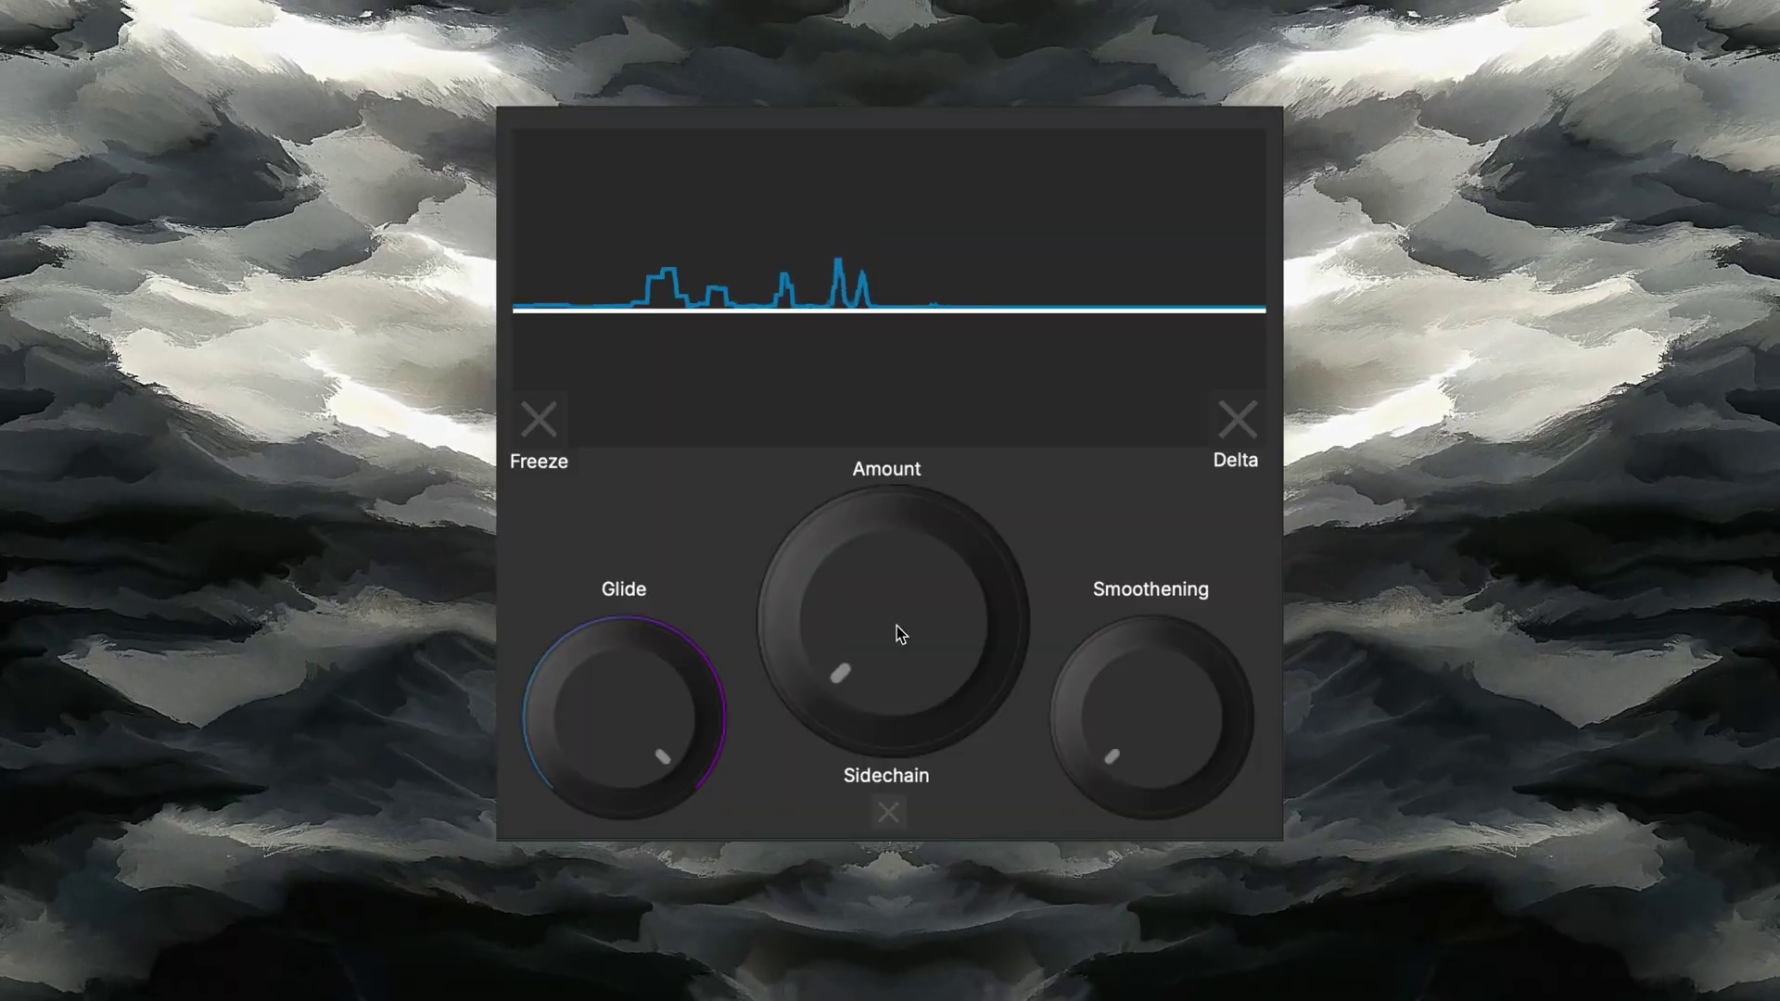
{"action": "mouse_move", "coordinate": [897, 626]}
{"action": "left_mouse_down"}
{"action": "mouse_move", "coordinate": [901, 378]}
{"action": "mouse_move", "coordinate": [867, 334]}
{"action": "left_mouse_up"}
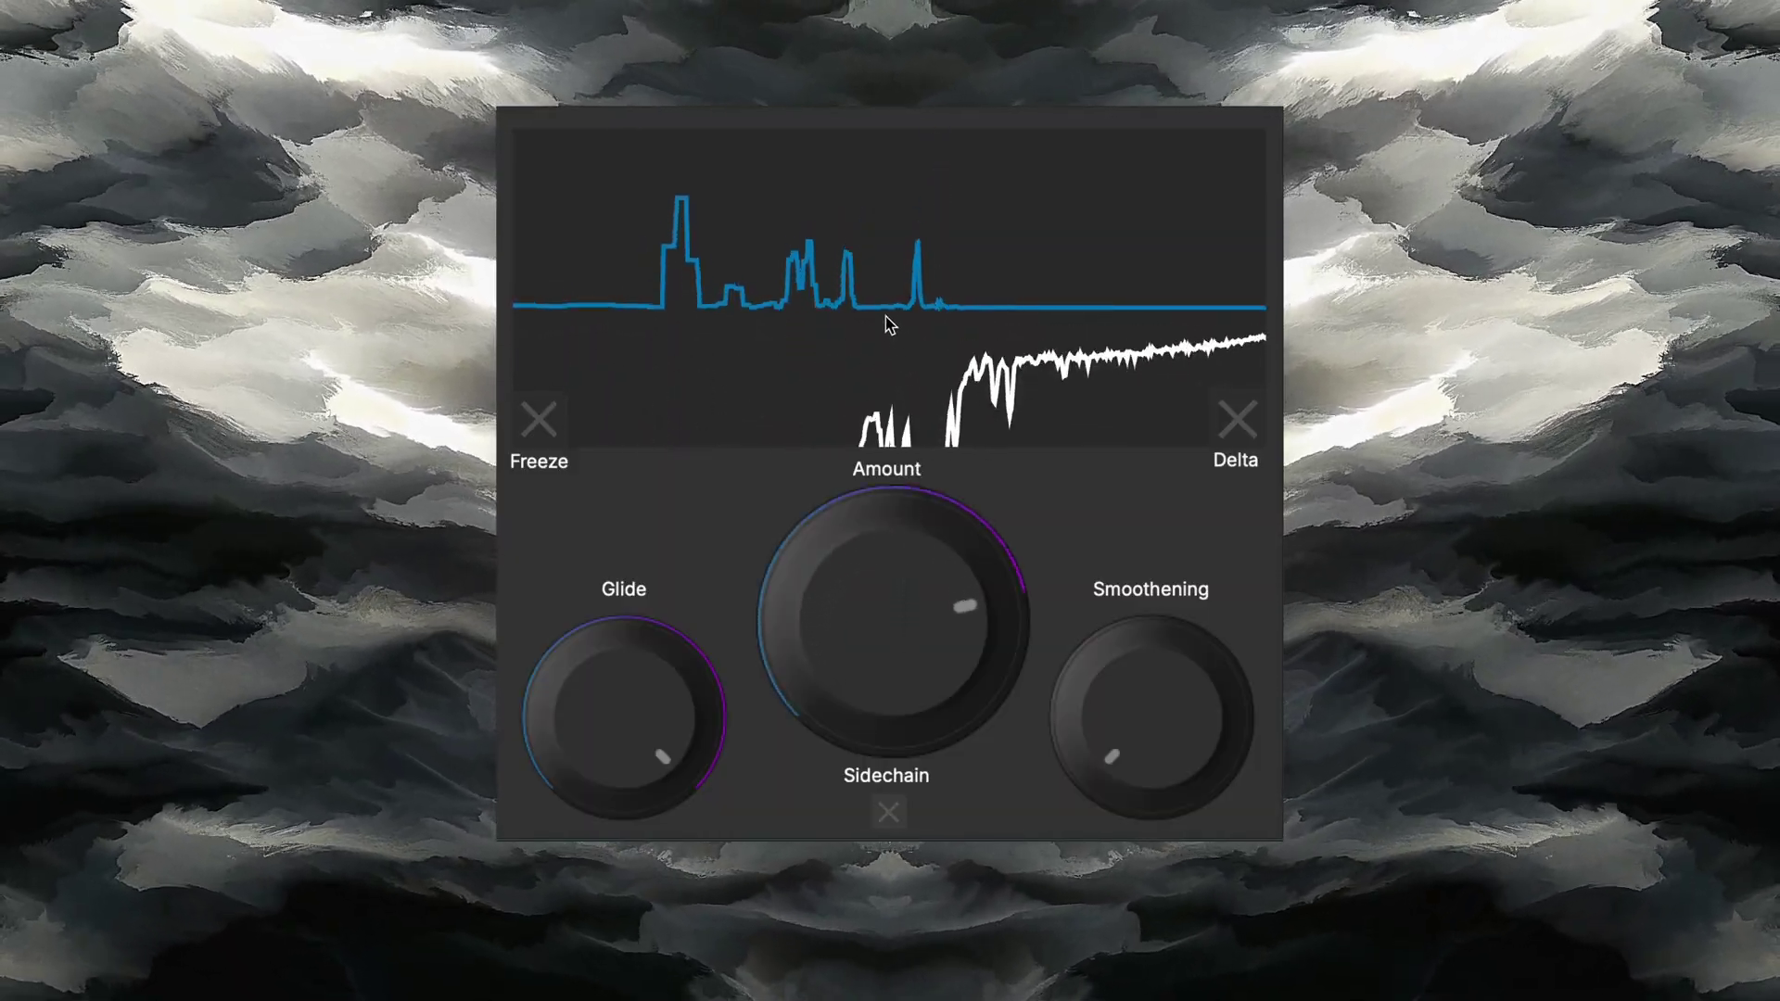
{"action": "double_click", "coordinate": [919, 639]}
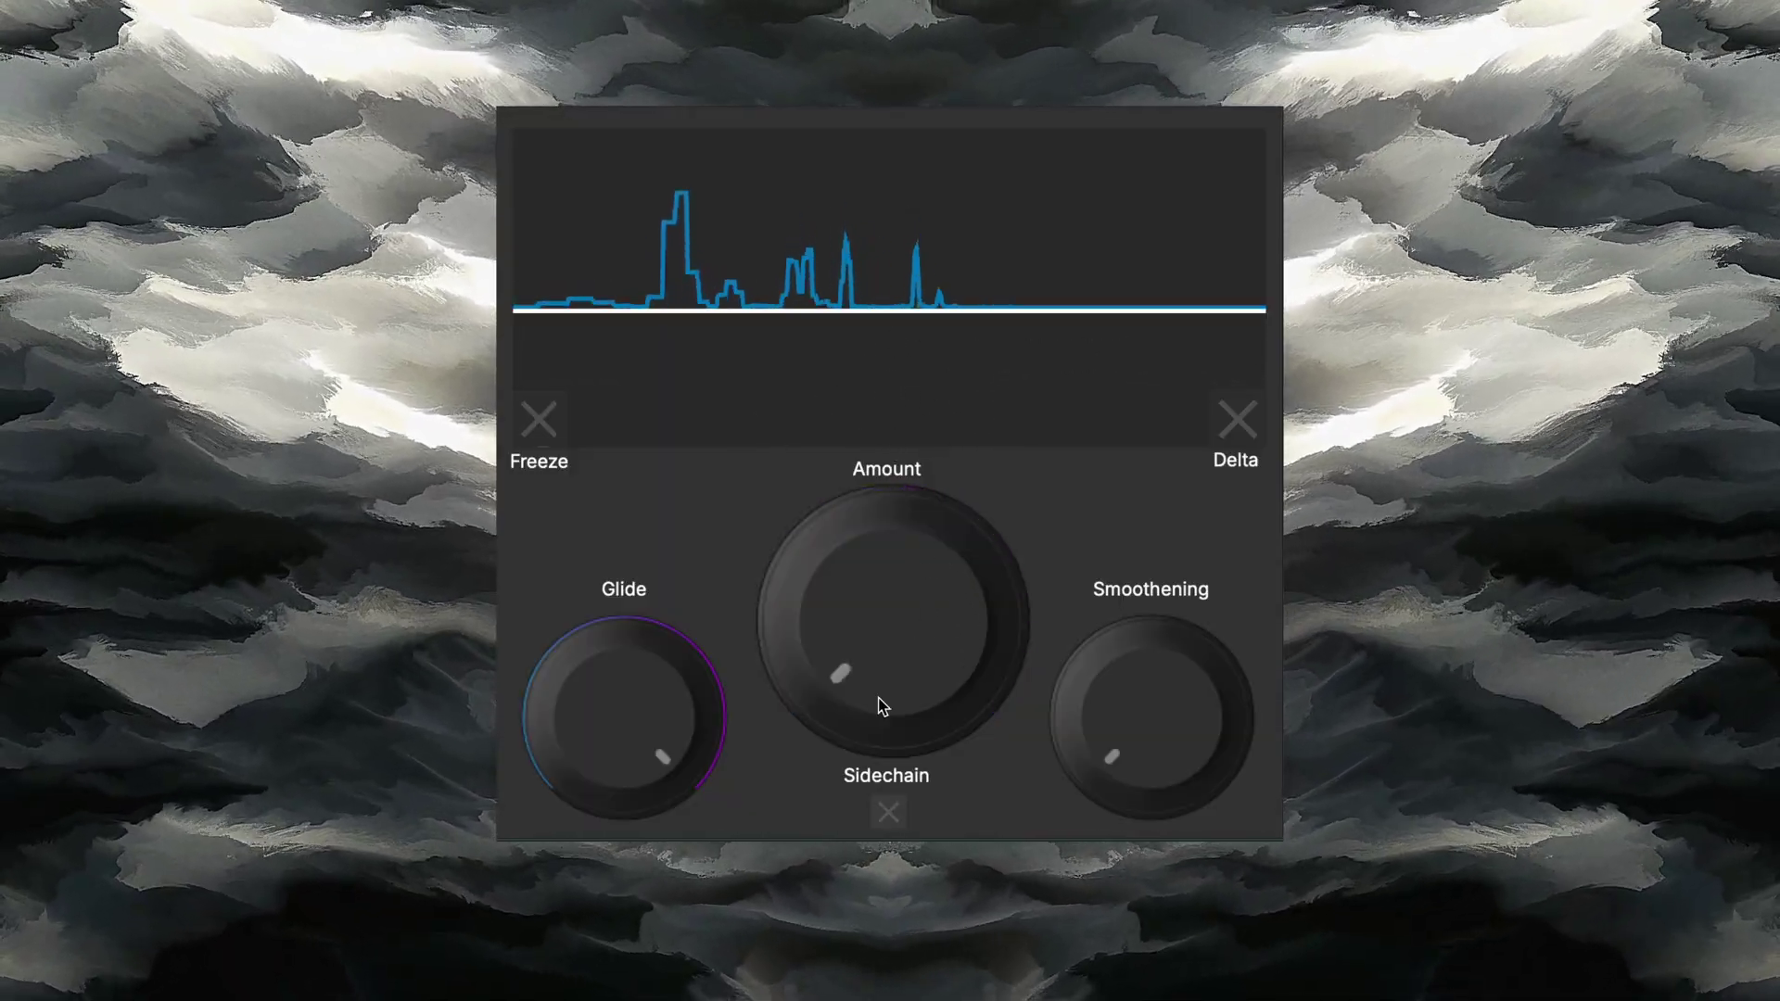
{"action": "mouse_move", "coordinate": [866, 665]}
{"action": "left_mouse_down"}
{"action": "mouse_move", "coordinate": [884, 568]}
{"action": "mouse_move", "coordinate": [945, 542]}
{"action": "left_mouse_up"}
{"action": "mouse_move", "coordinate": [623, 709]}
{"action": "left_mouse_down"}
{"action": "mouse_move", "coordinate": [616, 779]}
{"action": "mouse_move", "coordinate": [681, 767]}
{"action": "mouse_move", "coordinate": [668, 835]}
{"action": "left_mouse_up"}
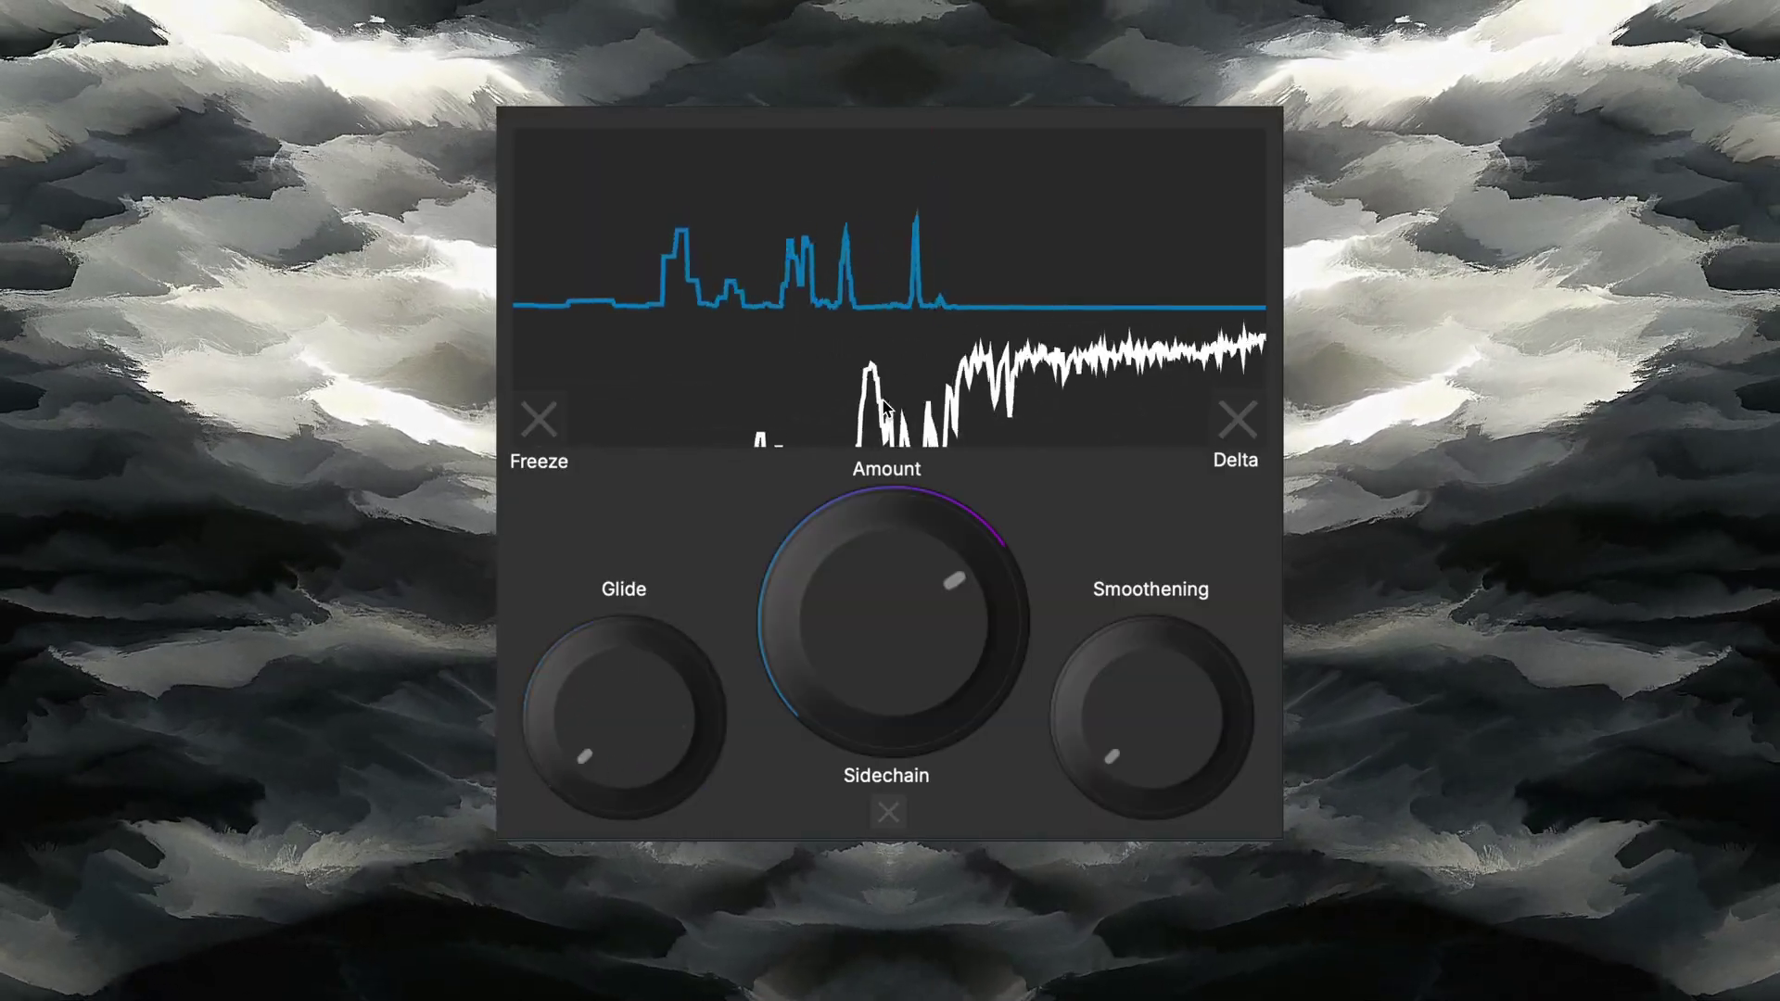
- Lower Glide to its minimum and turn Smoothening up to maximum
{"action": "left_click_drag", "start_coordinate": [1141, 723], "coordinate": [1182, 530]}
{"action": "left_click_drag", "start_coordinate": [905, 584], "coordinate": [996, 514]}
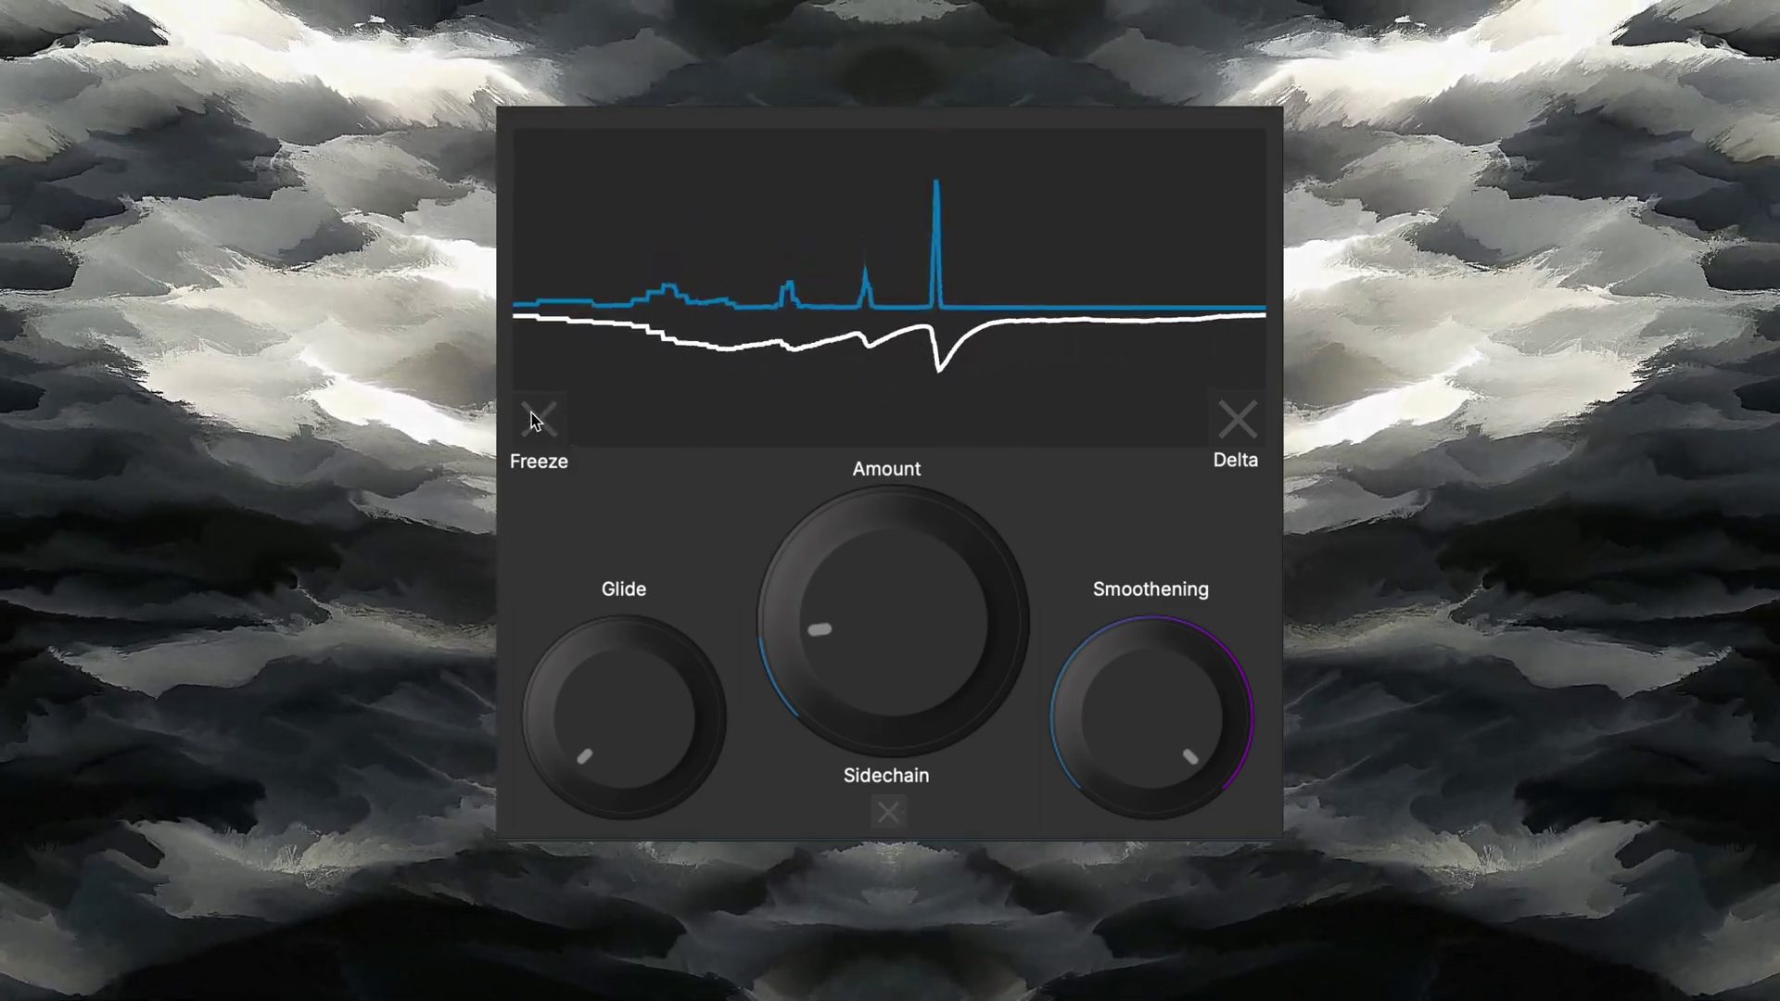
- Freeze the analyser, raise Amount, lower Smoothening and increase the Glide time
{"action": "left_click", "coordinate": [537, 418]}
{"action": "left_click_drag", "start_coordinate": [932, 631], "coordinate": [938, 529]}
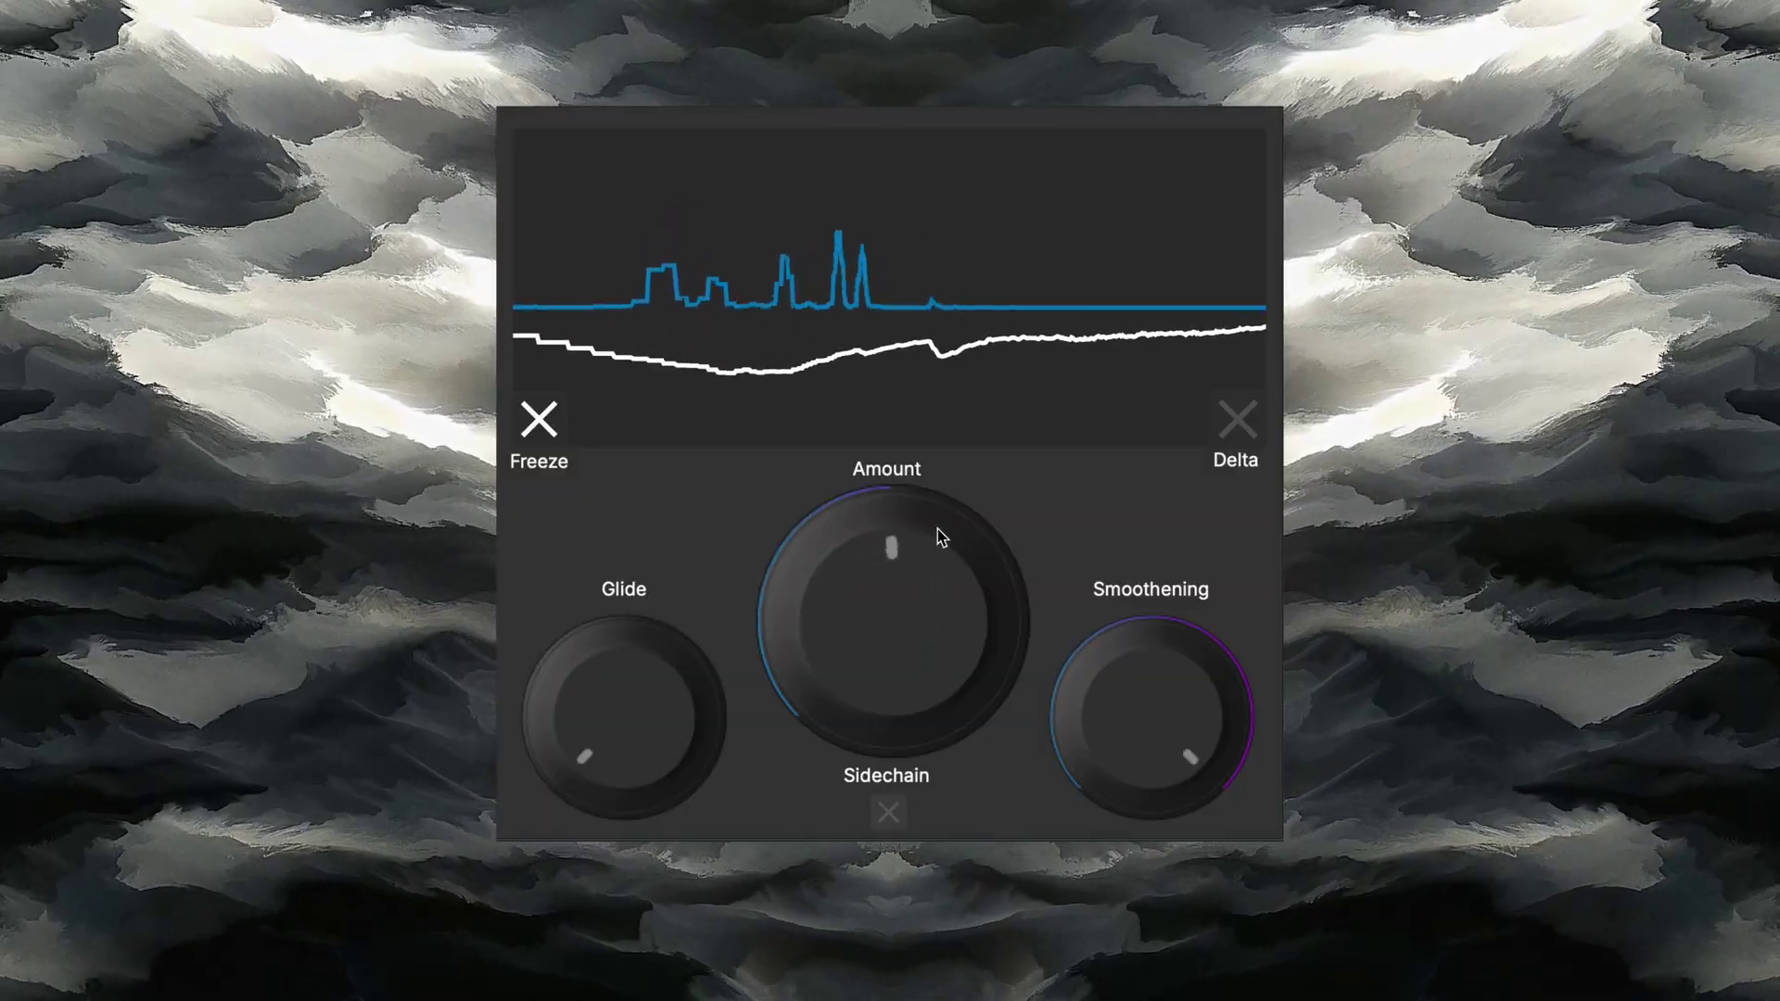
{"action": "left_click_drag", "start_coordinate": [1126, 716], "coordinate": [1052, 780]}
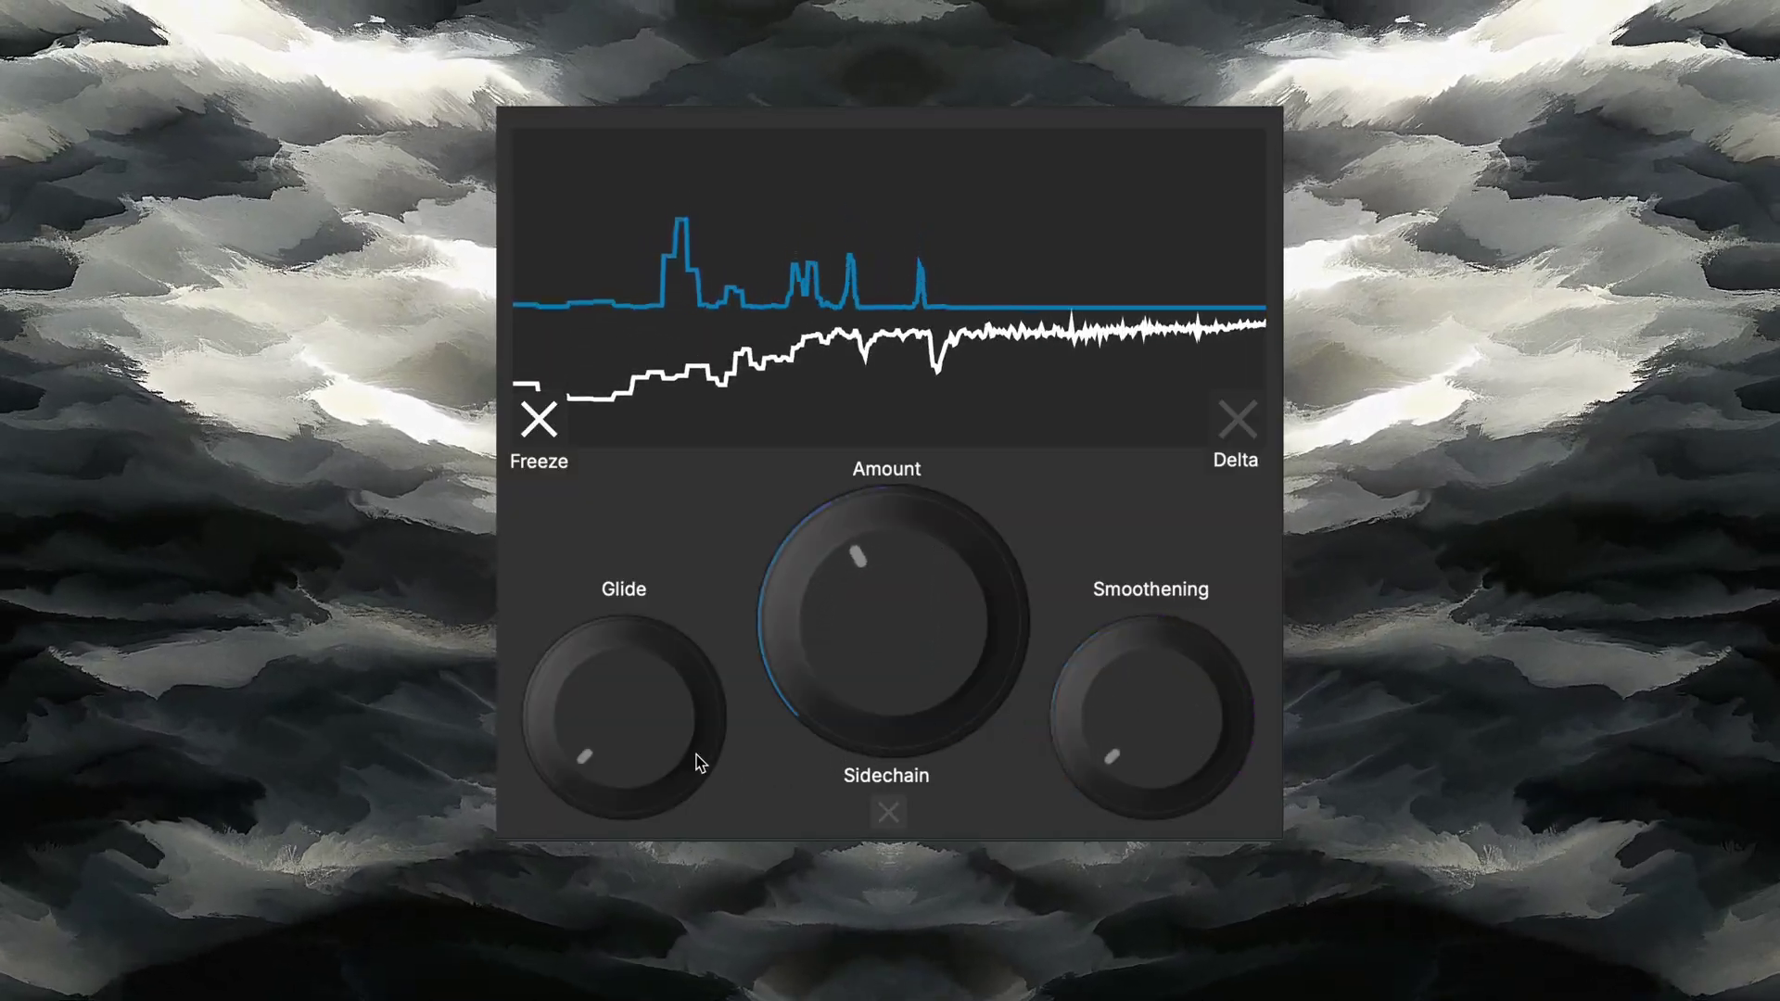
{"action": "left_click_drag", "start_coordinate": [698, 762], "coordinate": [724, 667]}
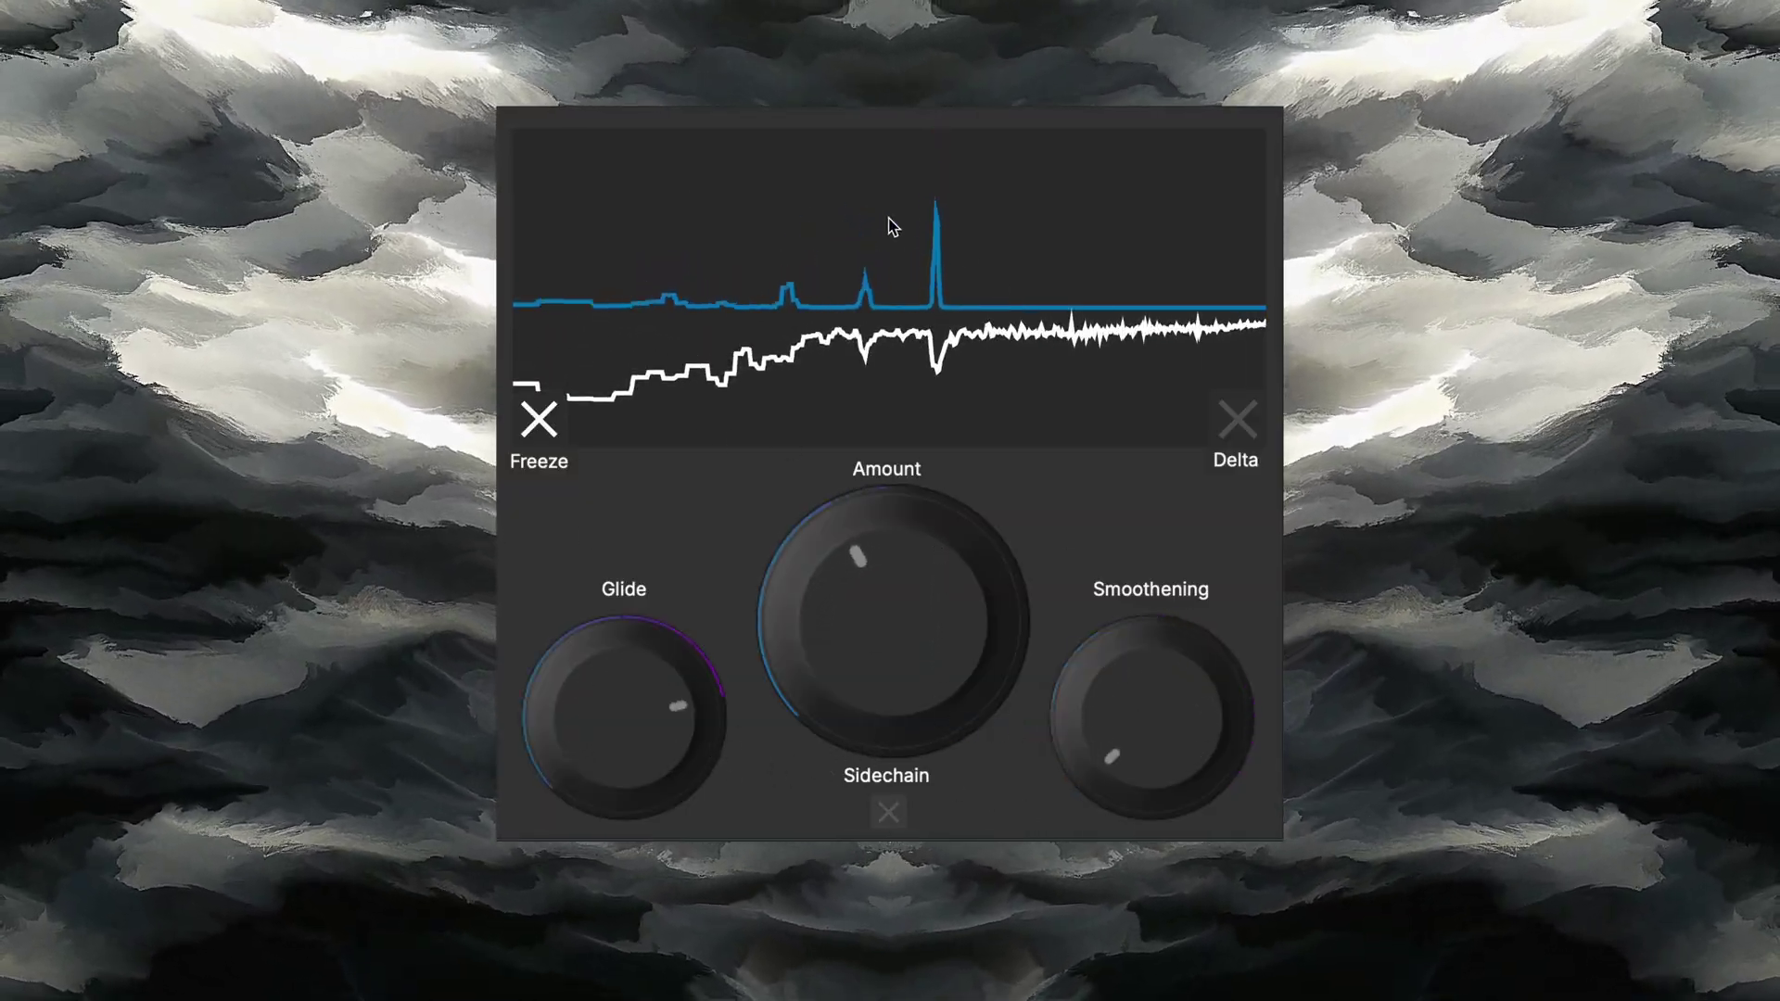
- Unfreeze the analyser, then switch on Delta monitoring and the Sidechain input
{"action": "left_click", "coordinate": [543, 417]}
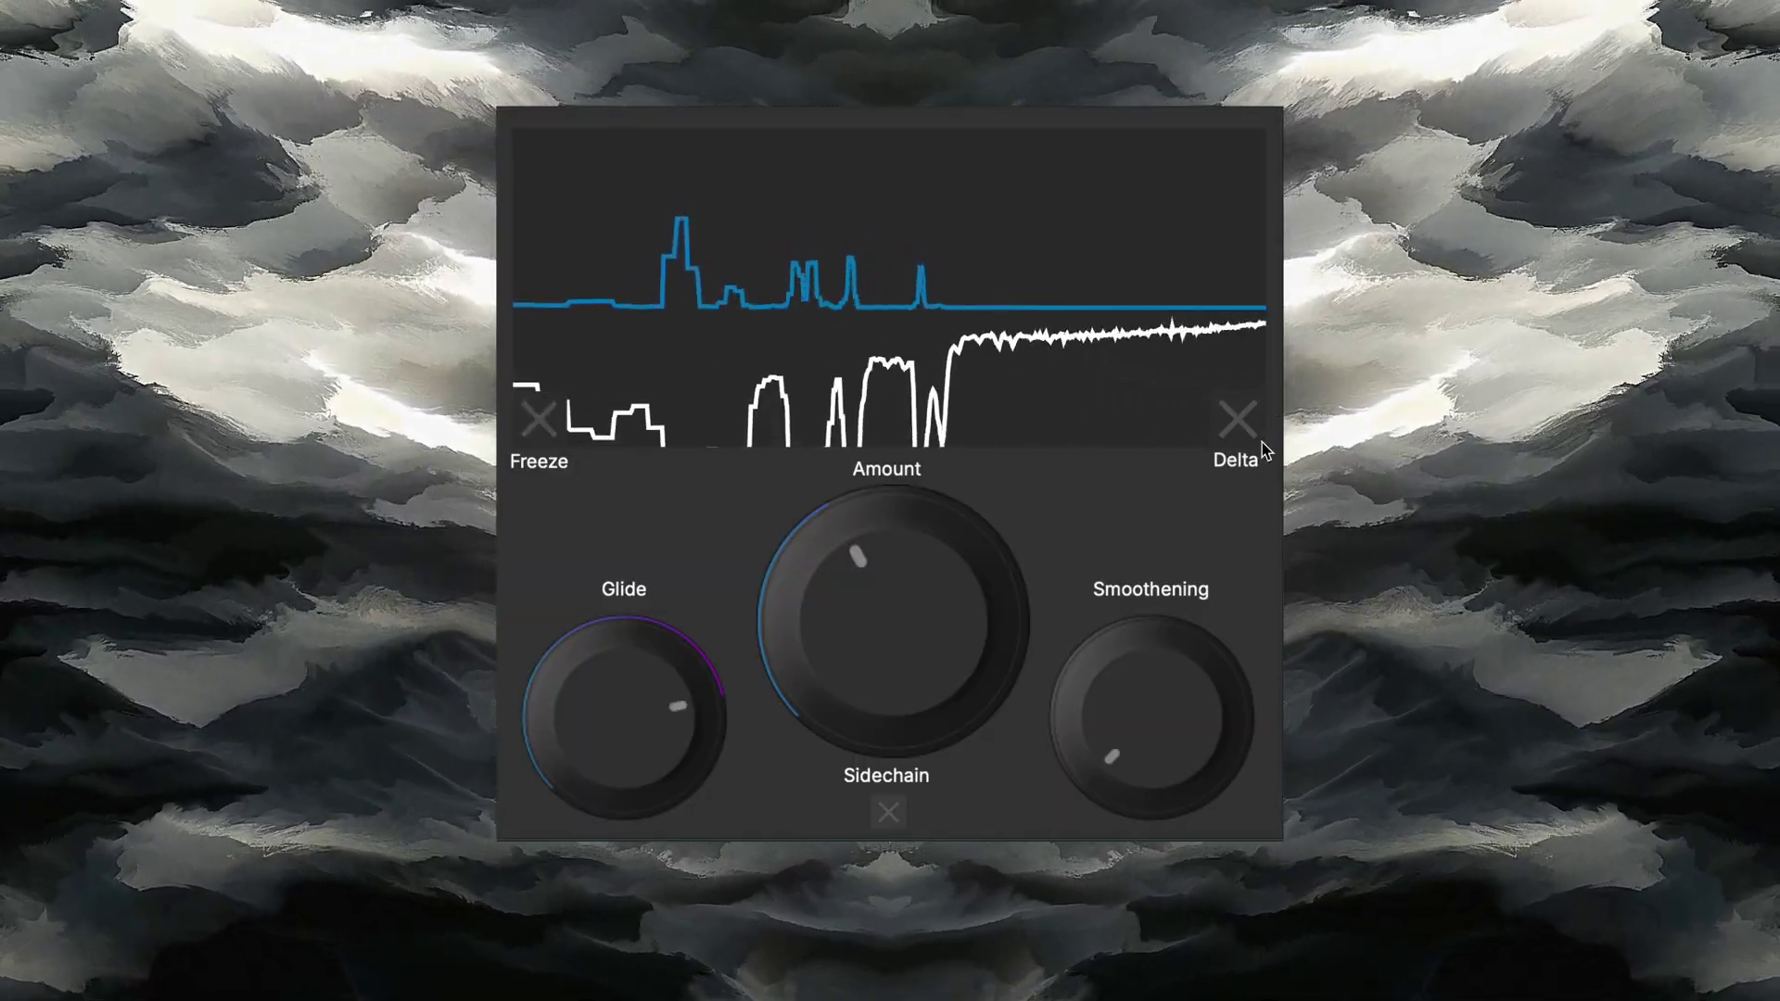
{"action": "left_click", "coordinate": [1240, 418]}
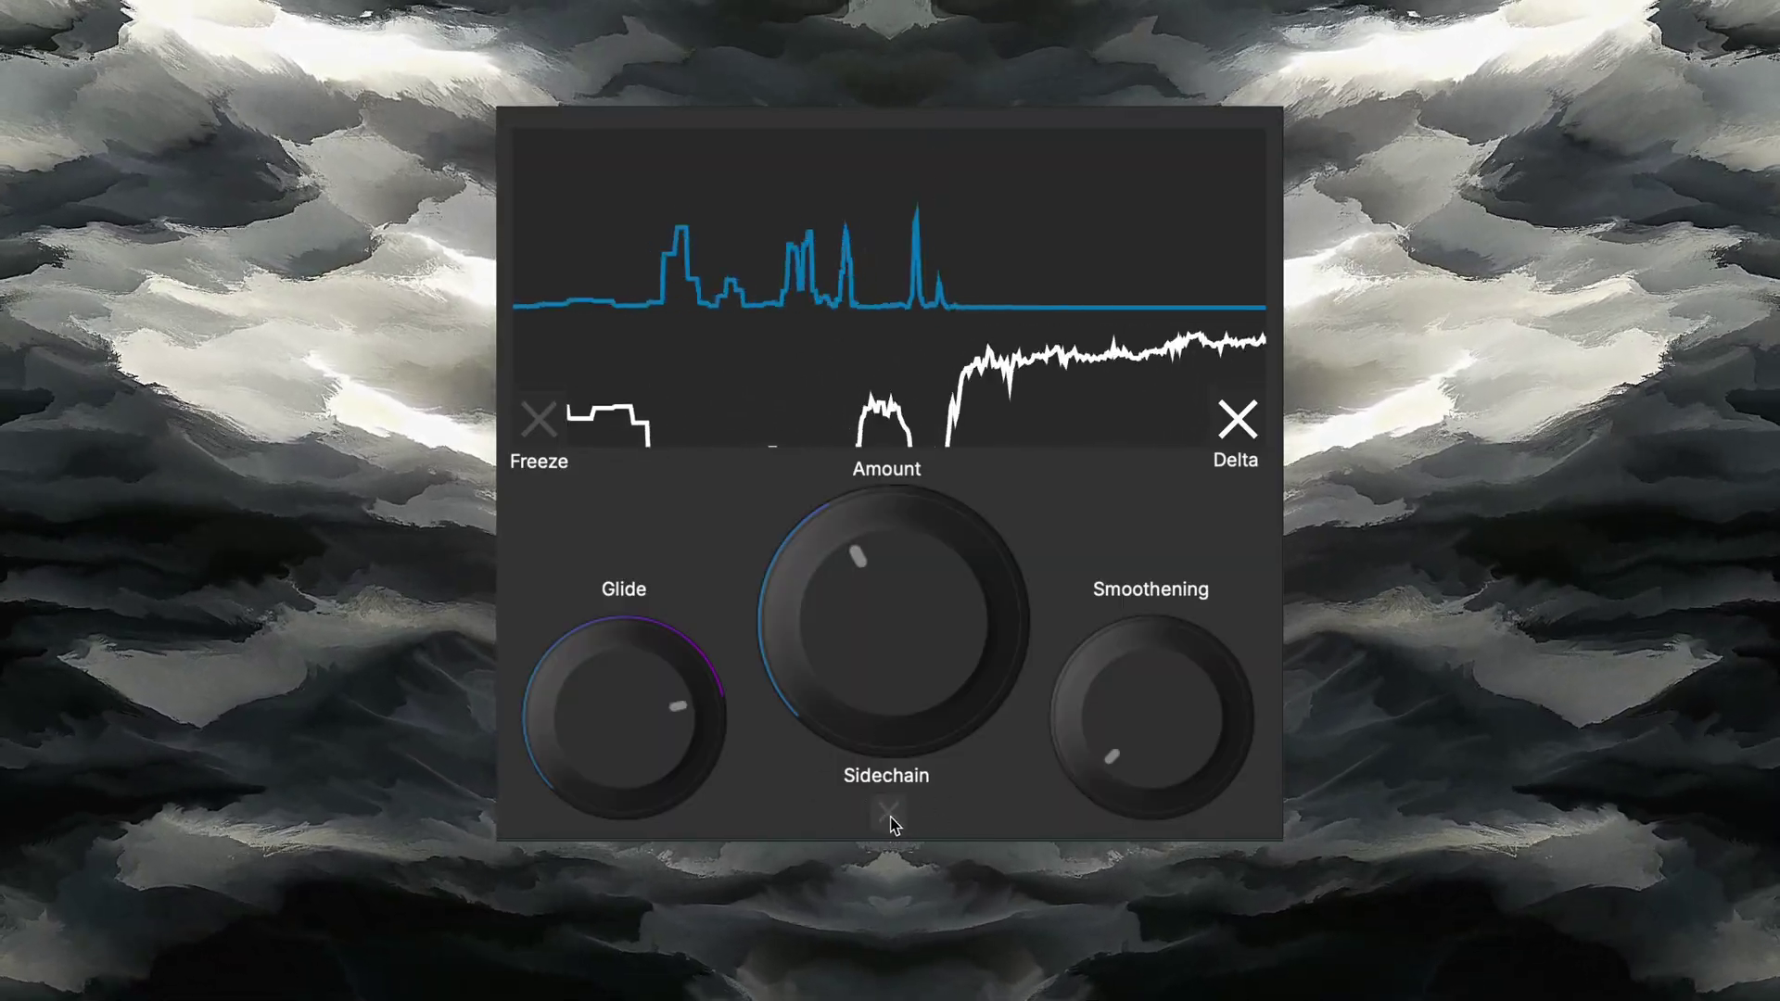
{"action": "left_click", "coordinate": [892, 817]}
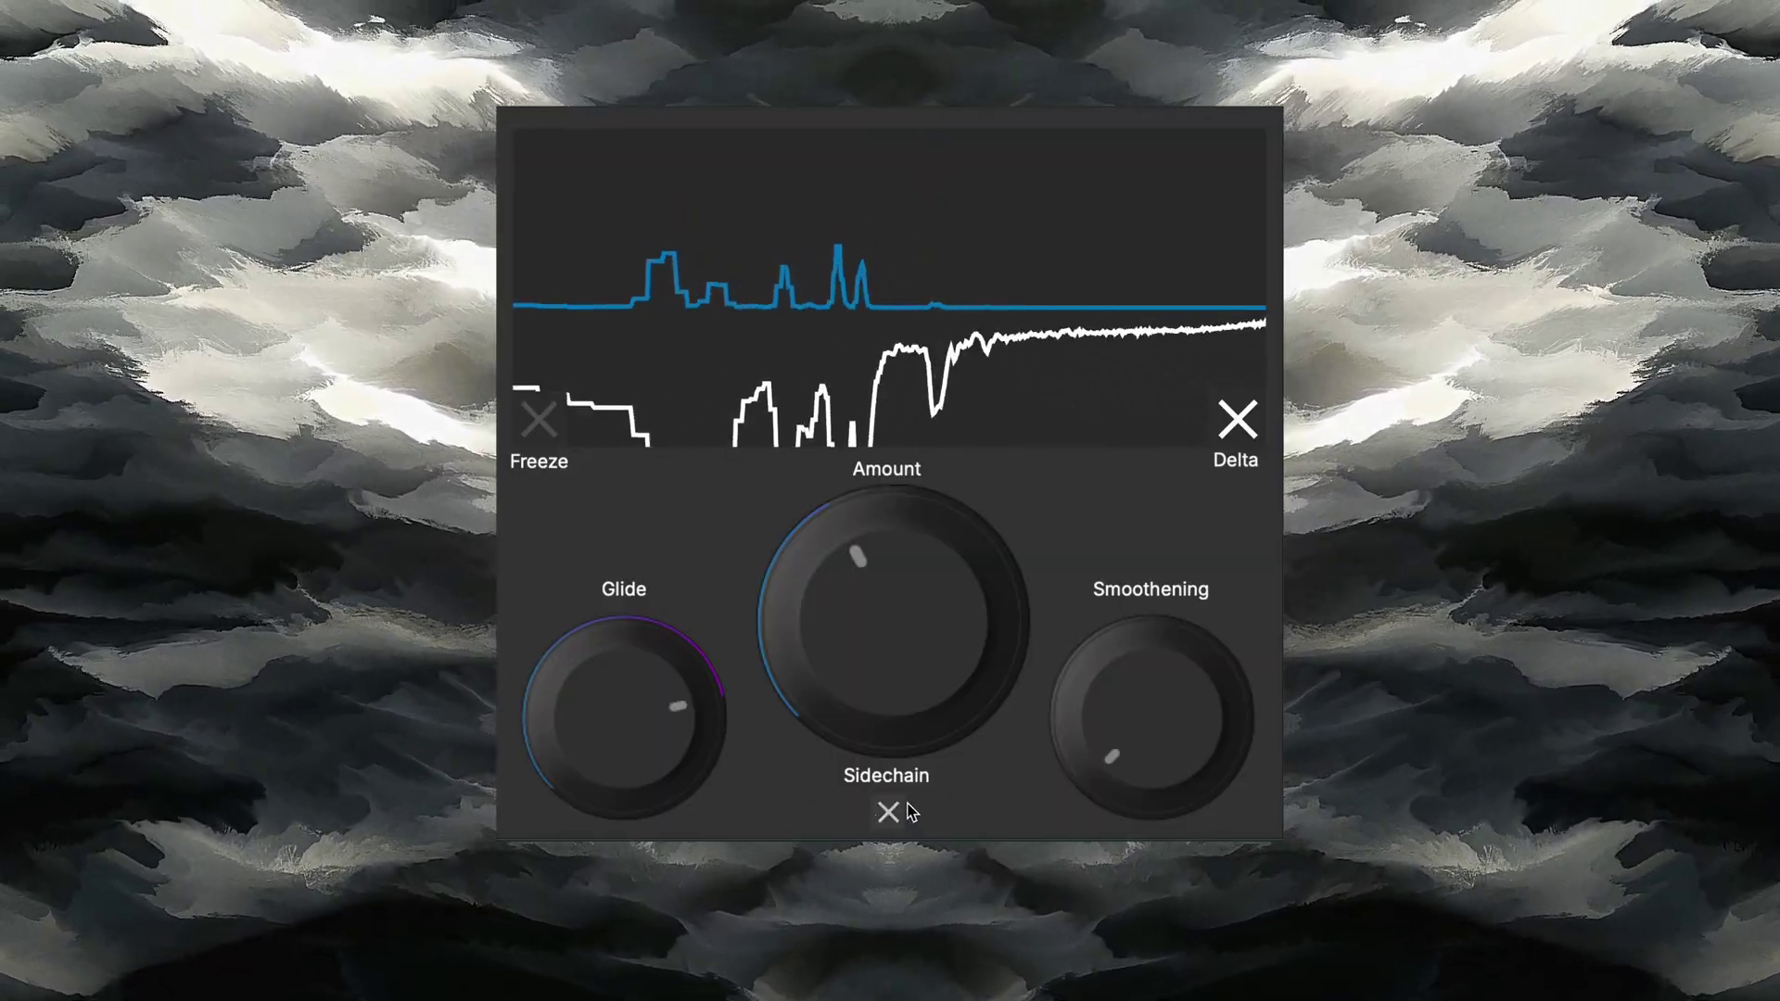